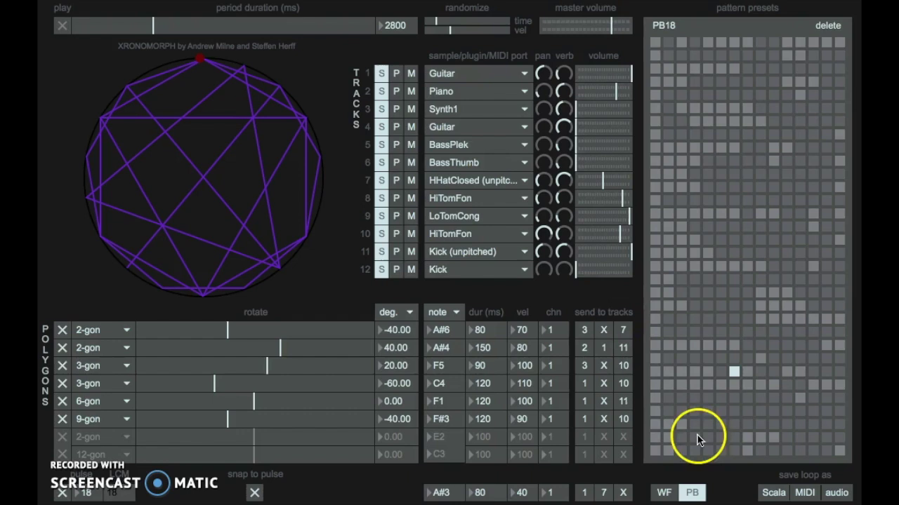
# Load the Babylon19 preset with its 3000 ms period and six well-formed rhythms.
pyautogui.click(663, 493)
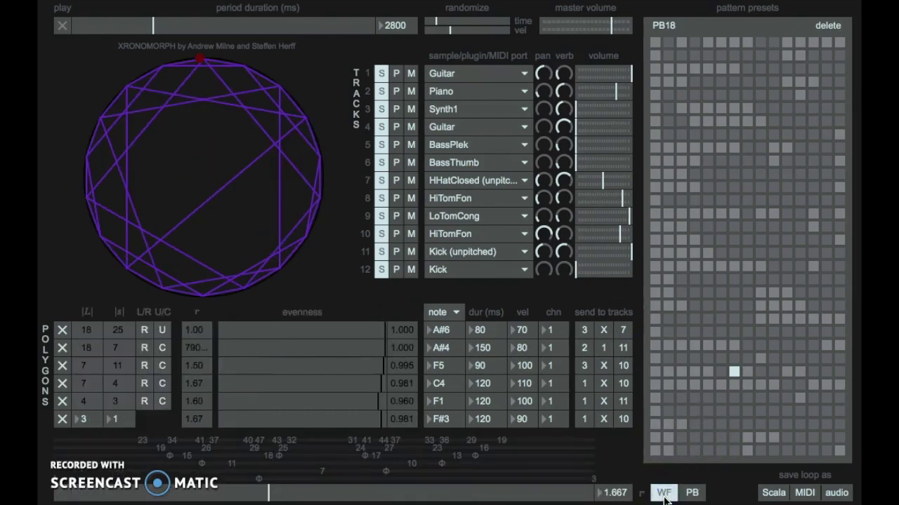
pyautogui.click(692, 494)
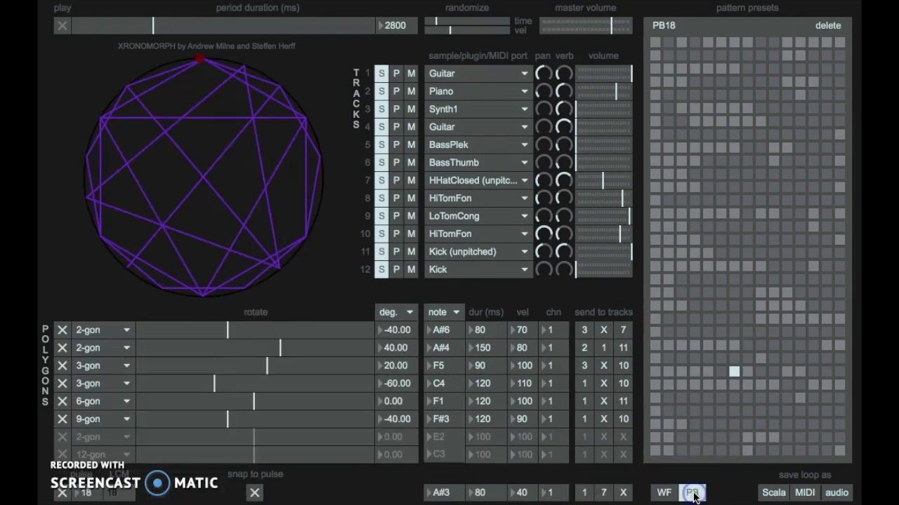
pyautogui.click(721, 44)
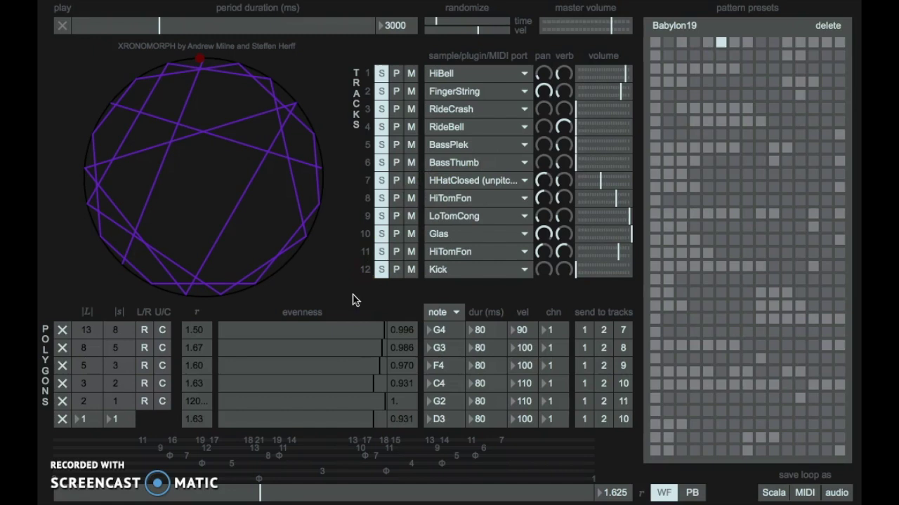
pyautogui.click(341, 331)
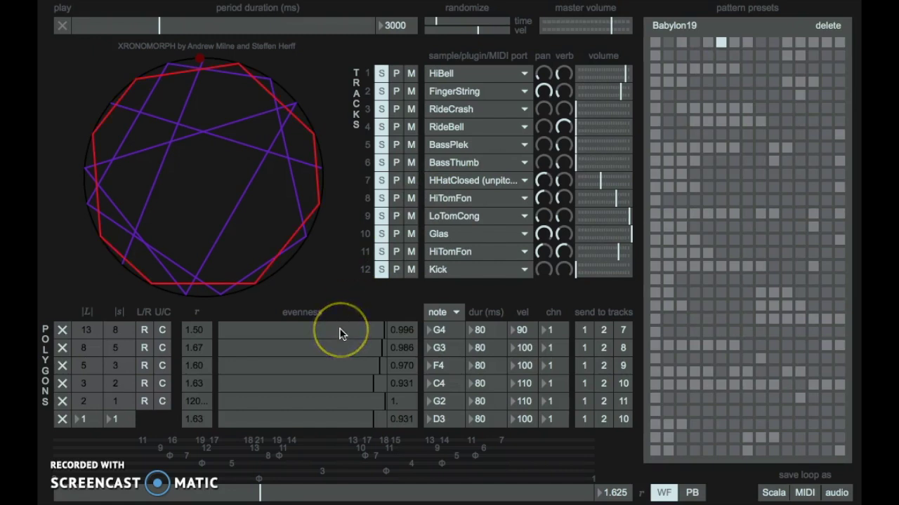
pyautogui.click(339, 351)
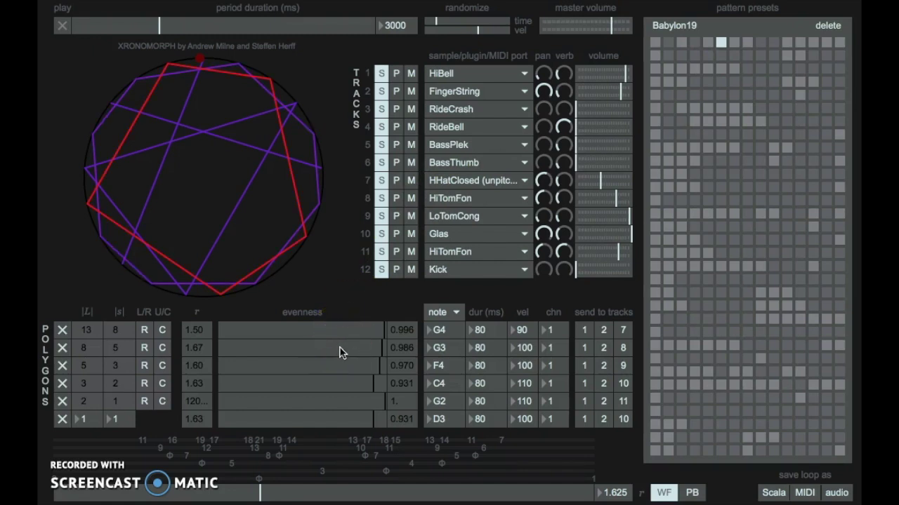
pyautogui.click(339, 384)
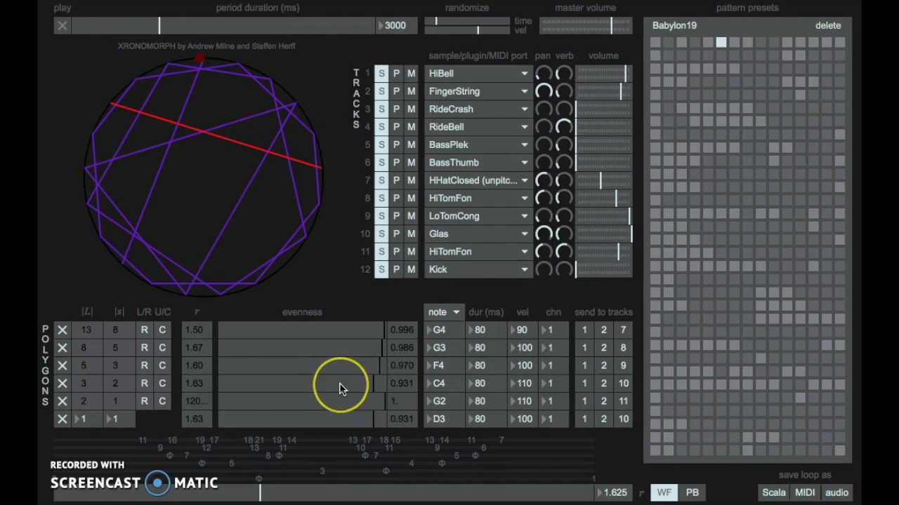
pyautogui.click(338, 416)
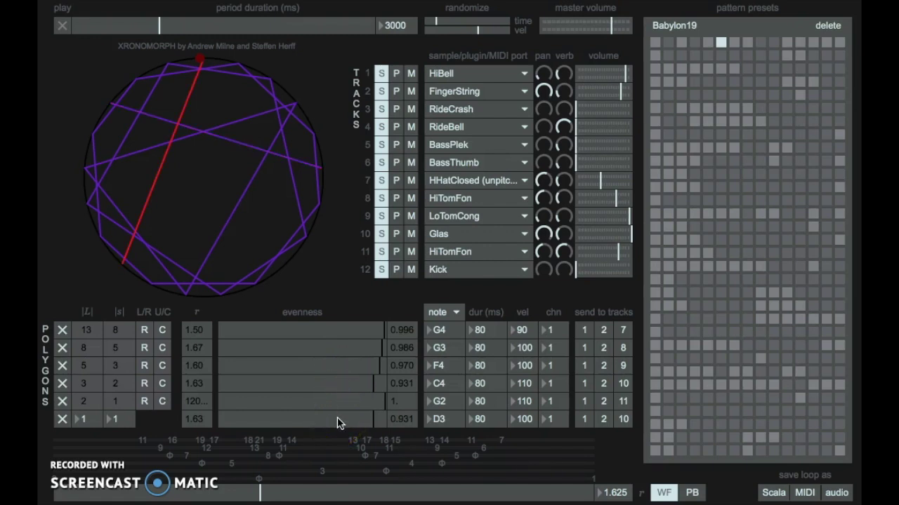
pyautogui.moveTo(337, 420)
pyautogui.mouseDown()
pyautogui.moveTo(291, 110)
pyautogui.moveTo(206, 77)
pyautogui.moveTo(201, 64)
pyautogui.moveTo(261, 76)
pyautogui.moveTo(295, 98)
pyautogui.moveTo(321, 150)
pyautogui.moveTo(324, 205)
pyautogui.moveTo(312, 246)
pyautogui.moveTo(250, 296)
pyautogui.mouseUp()
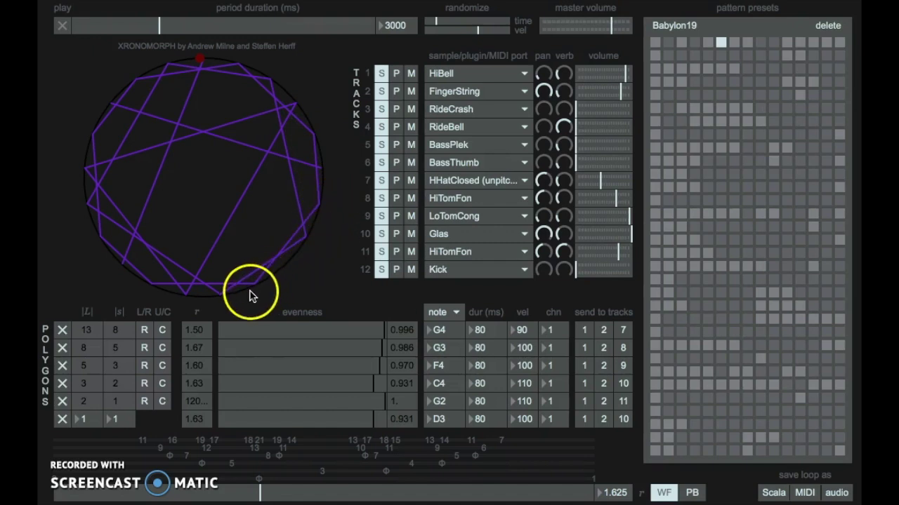
# Start playback of the Babylon19 polygons from the top-left play button.
pyautogui.click(62, 27)
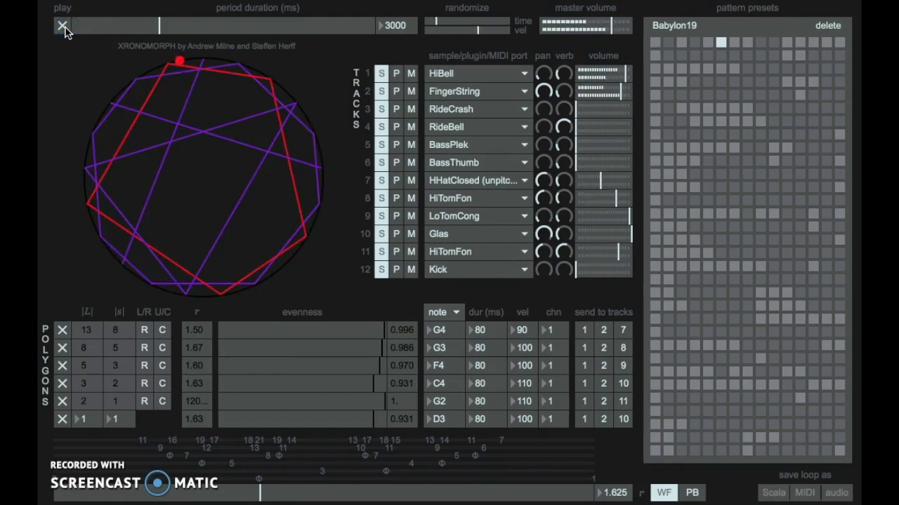
pyautogui.click(69, 77)
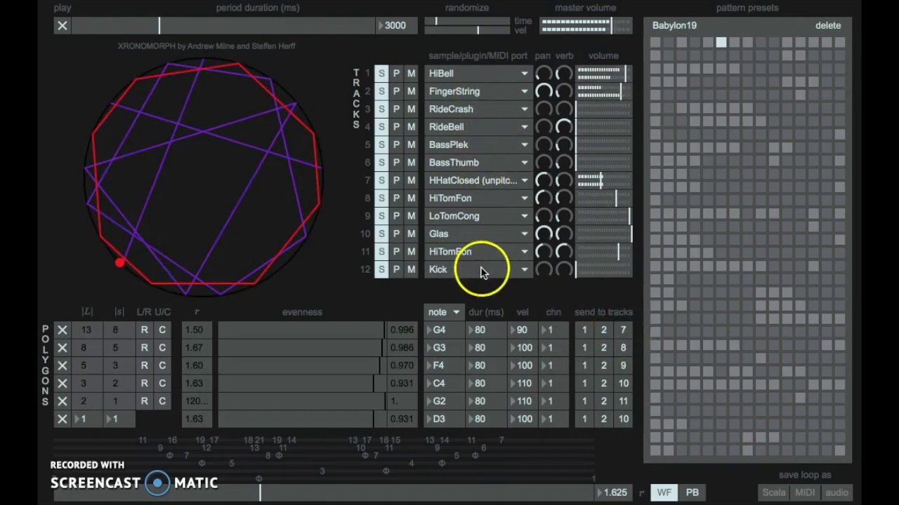
# Switch off polygons six through two, leaving only the 13/8 polygon active.
pyautogui.click(63, 419)
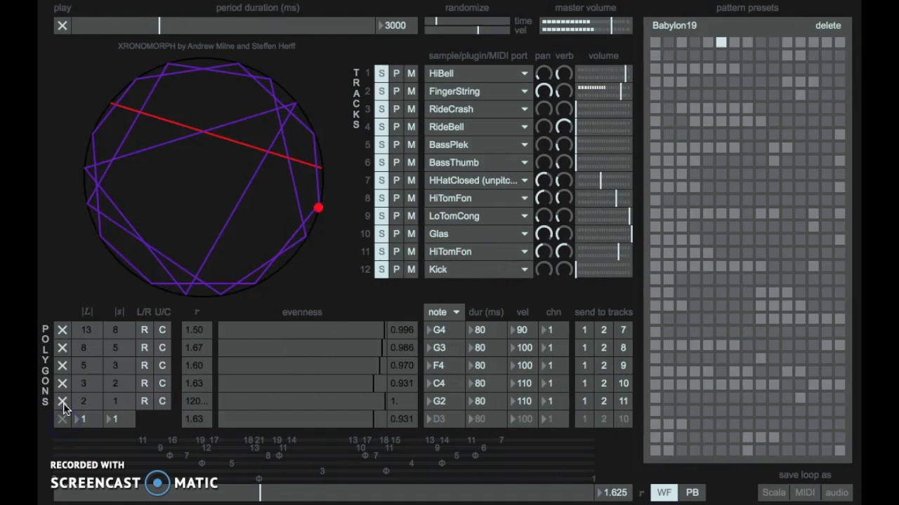
pyautogui.click(63, 401)
pyautogui.click(62, 384)
pyautogui.click(63, 366)
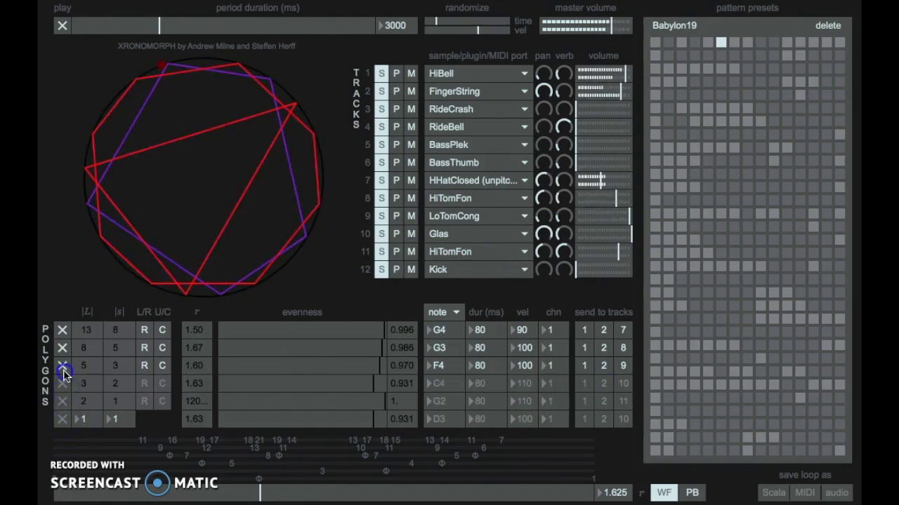
pyautogui.click(62, 349)
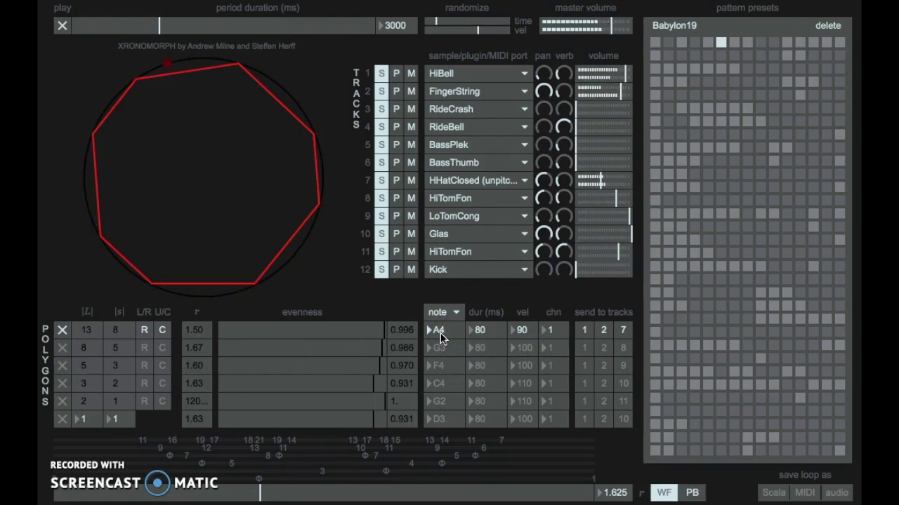
# Set the first polygon's note duration to 200 ms and velocity to 94.
pyautogui.moveTo(479, 330); pyautogui.dragTo(480, 332)
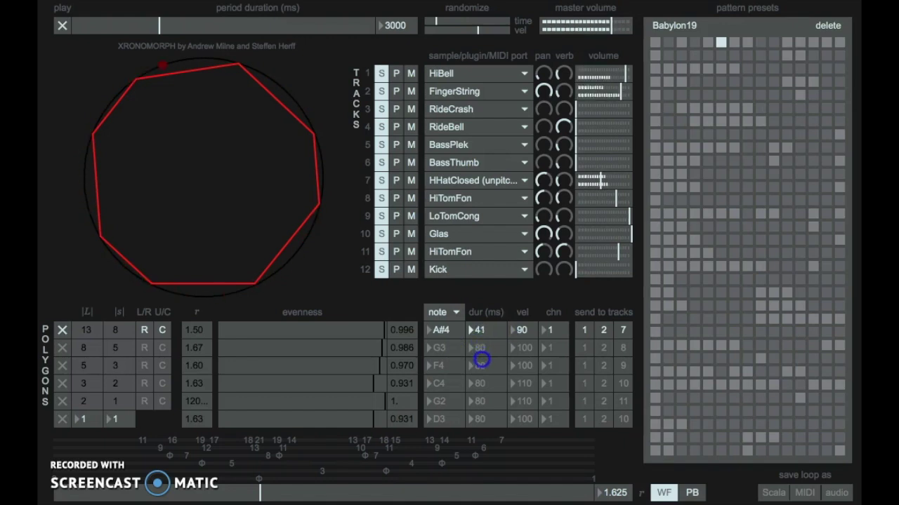
pyautogui.moveTo(480, 362); pyautogui.dragTo(480, 248)
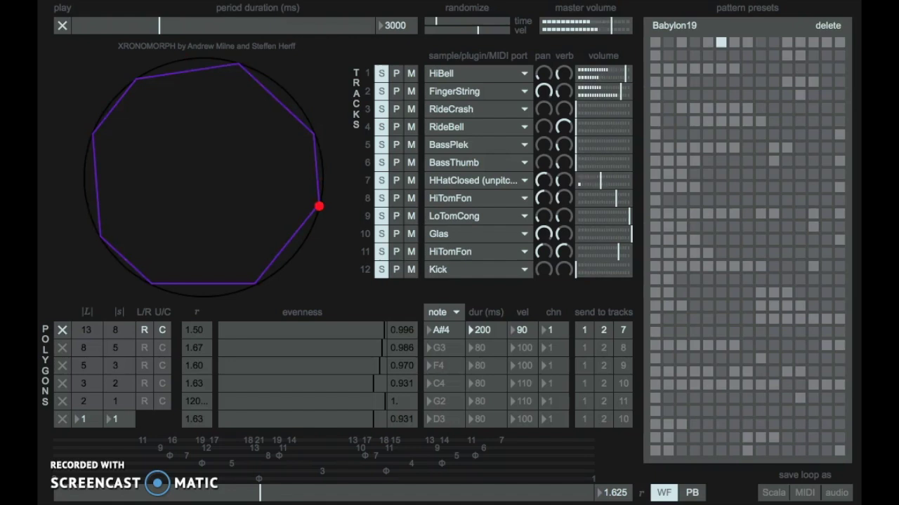
pyautogui.click(526, 336)
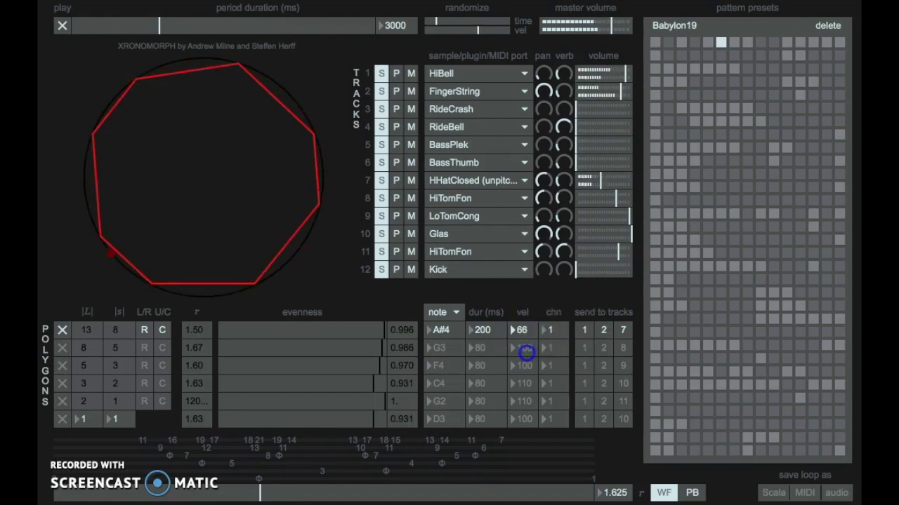
pyautogui.moveTo(526, 365); pyautogui.dragTo(521, 346)
# Try Nylon, BassThumb and Tom1 (unpitched) on track 1, settling on FingerString.
pyautogui.click(522, 74)
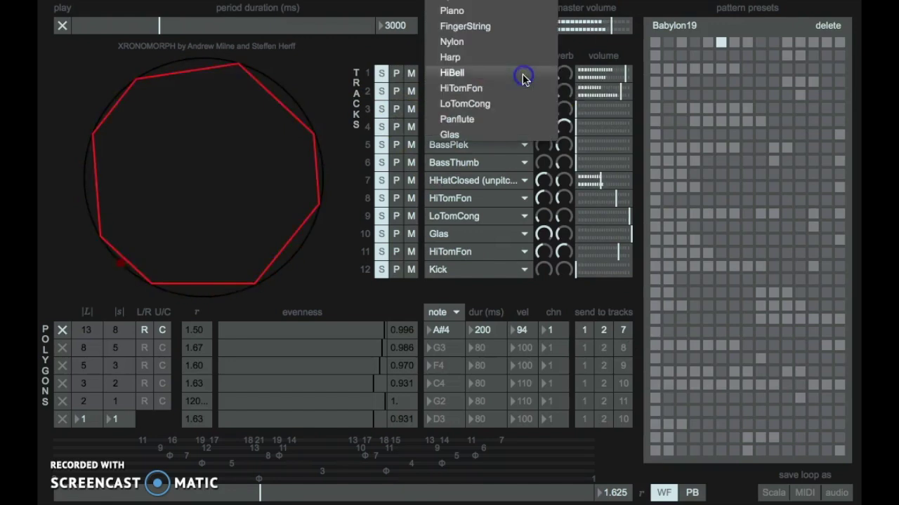
pyautogui.click(450, 40)
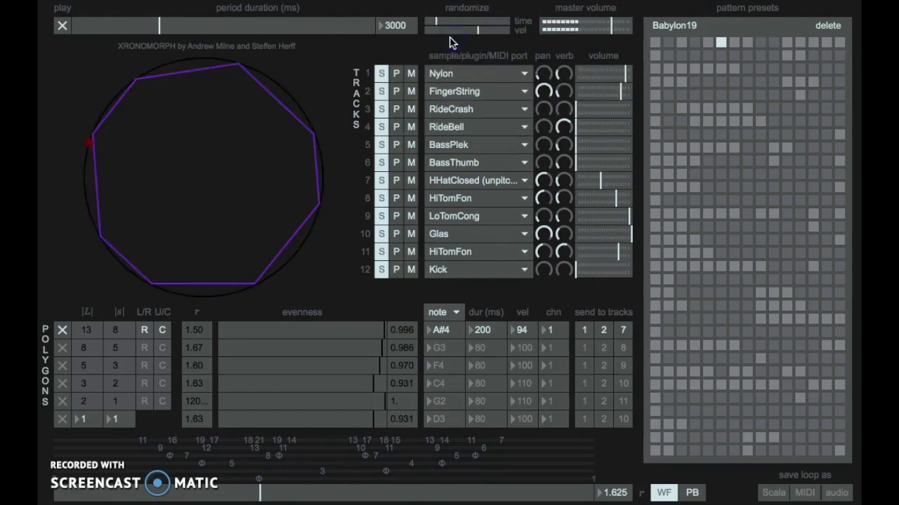
pyautogui.click(525, 74)
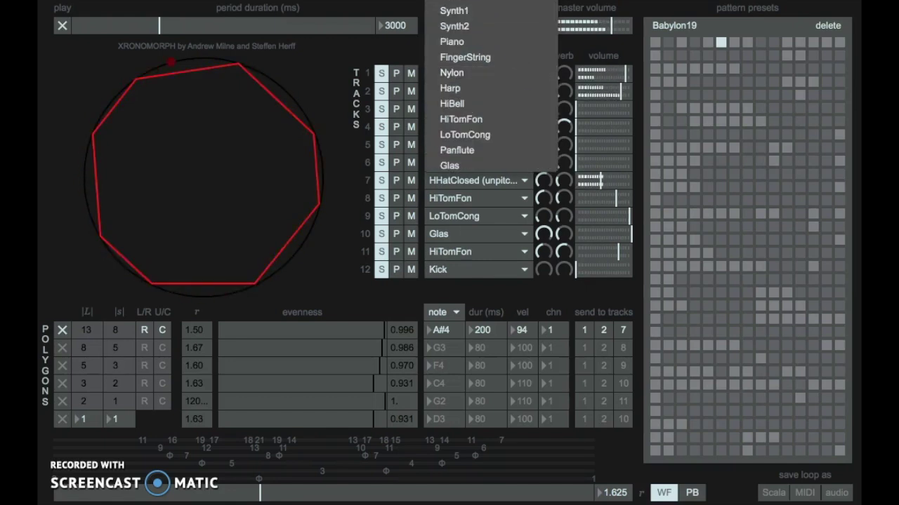
pyautogui.press('Return')
pyautogui.click(517, 71)
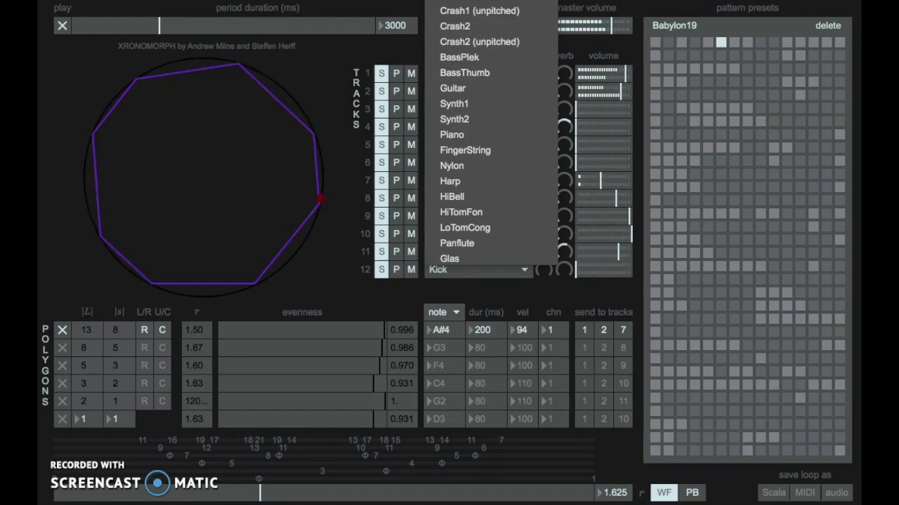
pyautogui.press('Return')
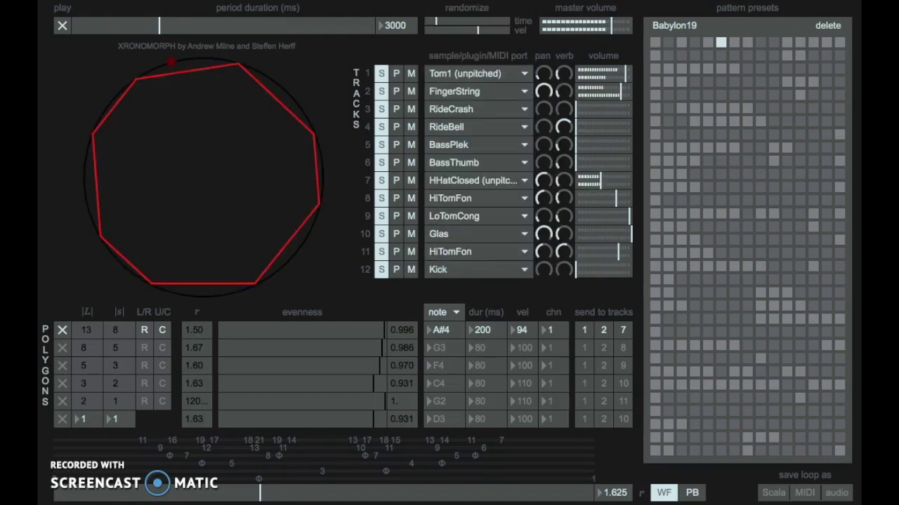
pyautogui.click(523, 73)
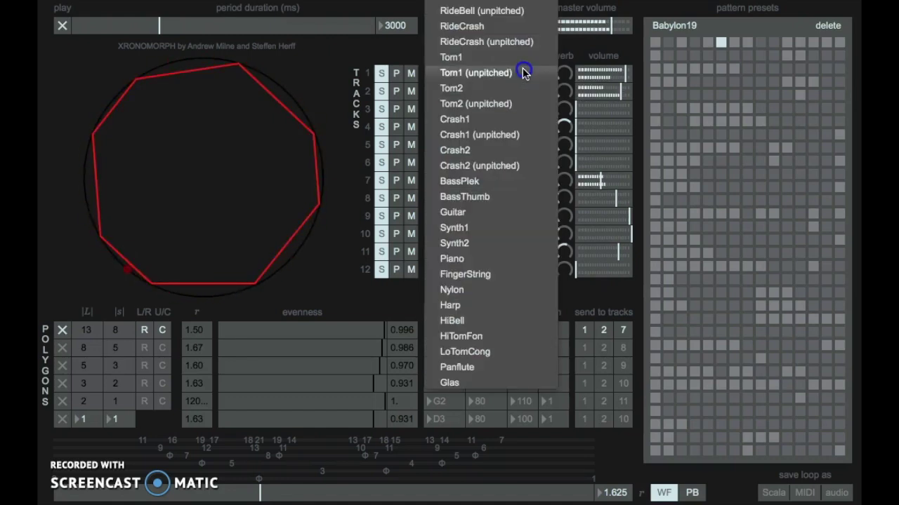
pyautogui.click(477, 277)
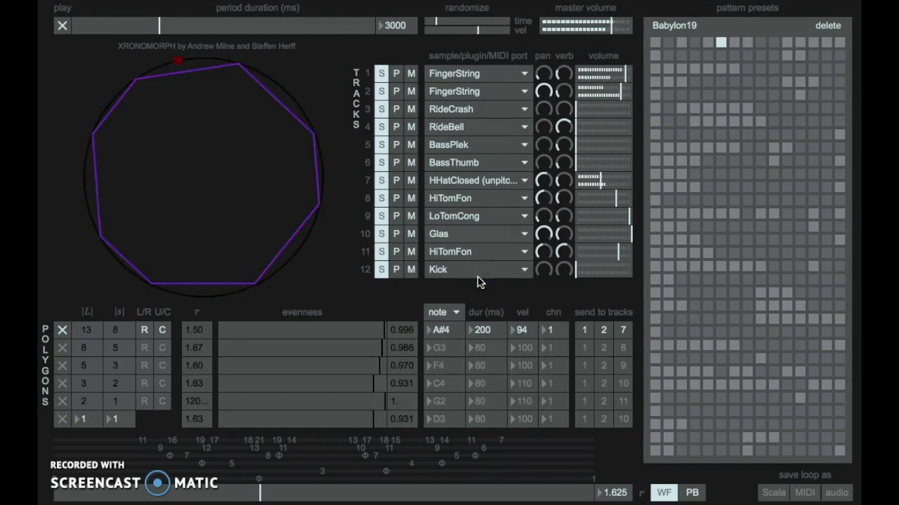
# Try plug-in and MIDI output for track 1, then return it to the built-in sampler.
pyautogui.click(396, 74)
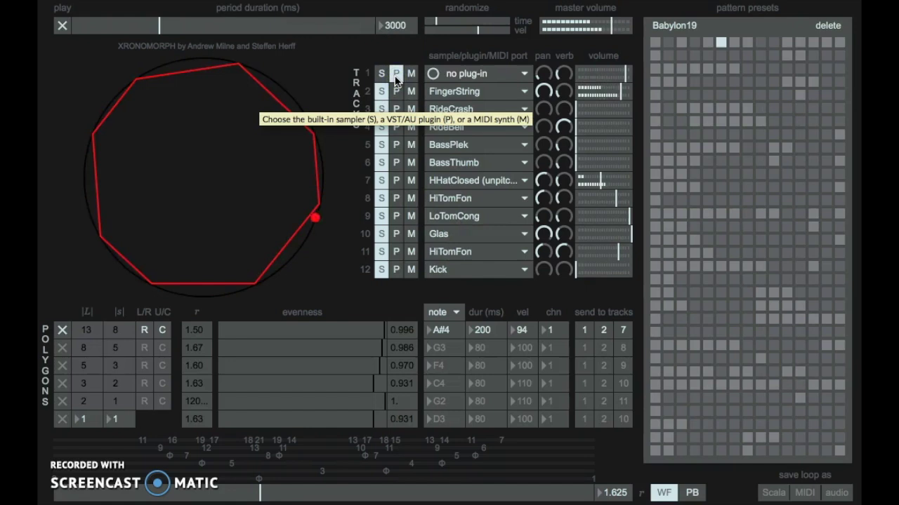
pyautogui.click(411, 74)
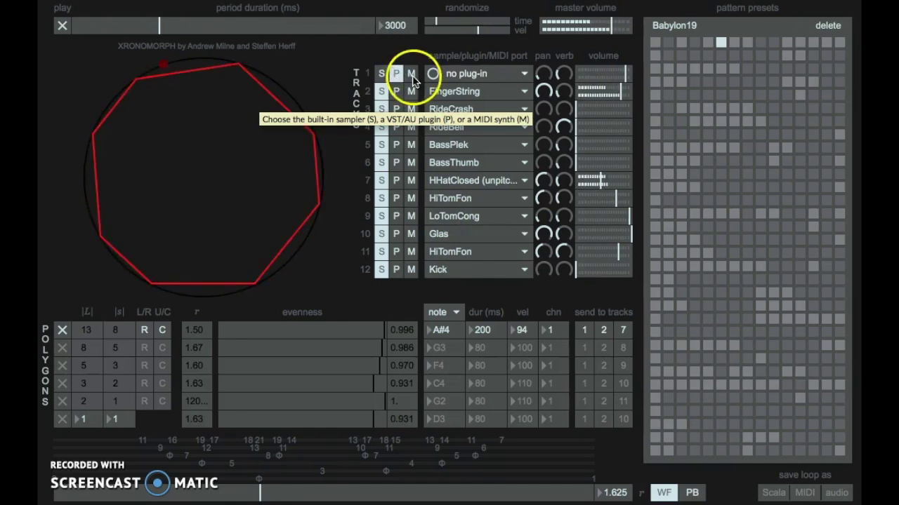
pyautogui.click(397, 76)
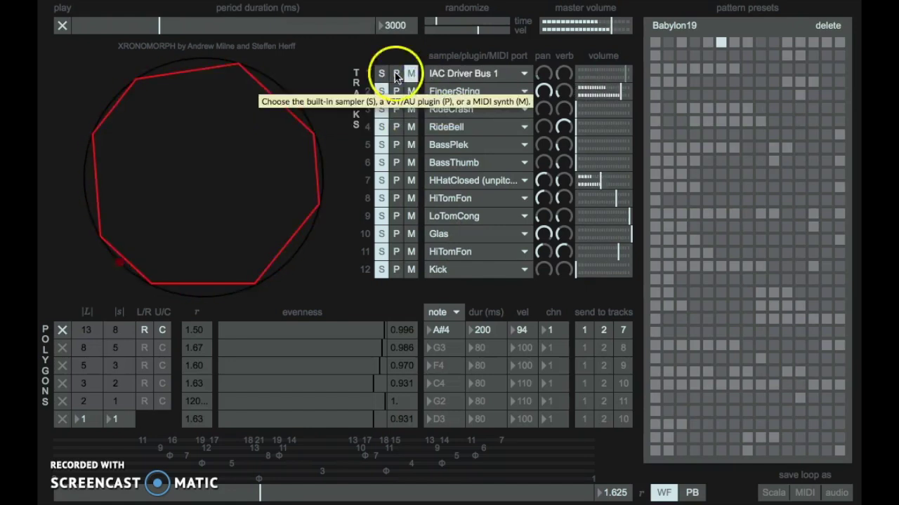
pyautogui.click(380, 74)
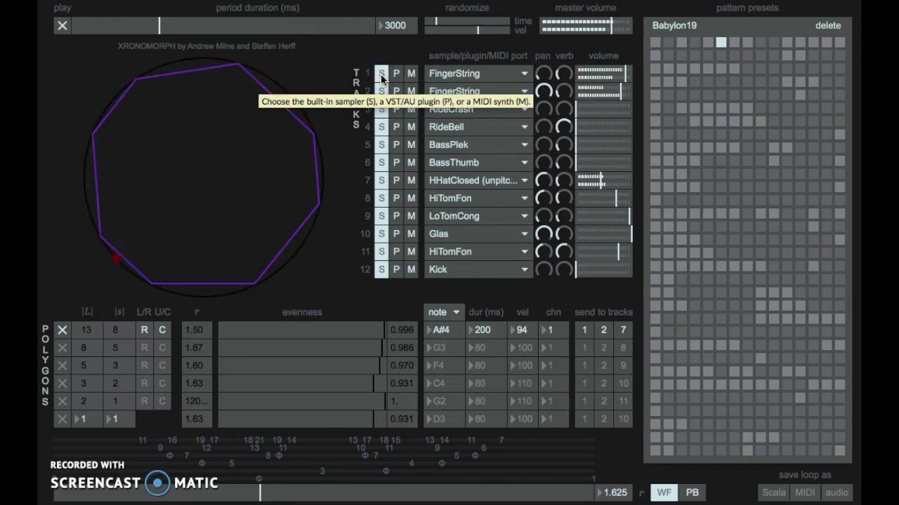
# Switch polygons two through six back on.
pyautogui.click(62, 347)
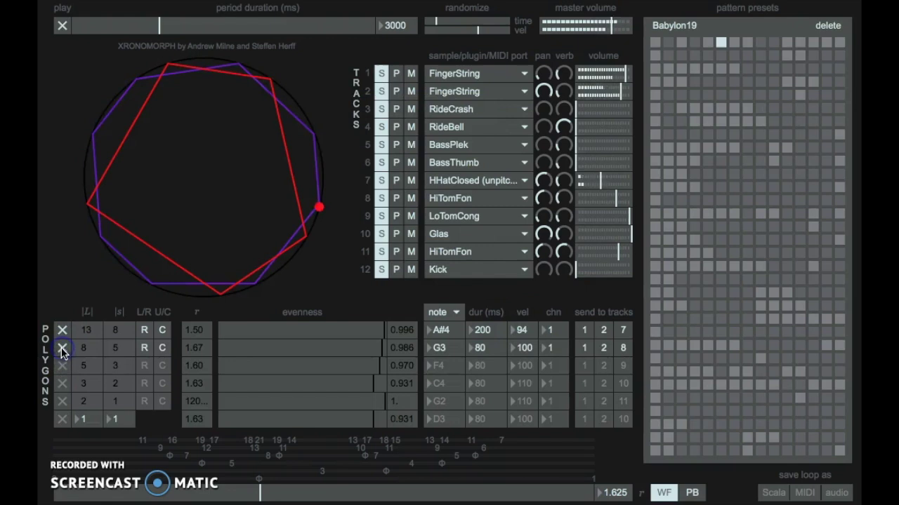
pyautogui.click(62, 365)
pyautogui.click(62, 383)
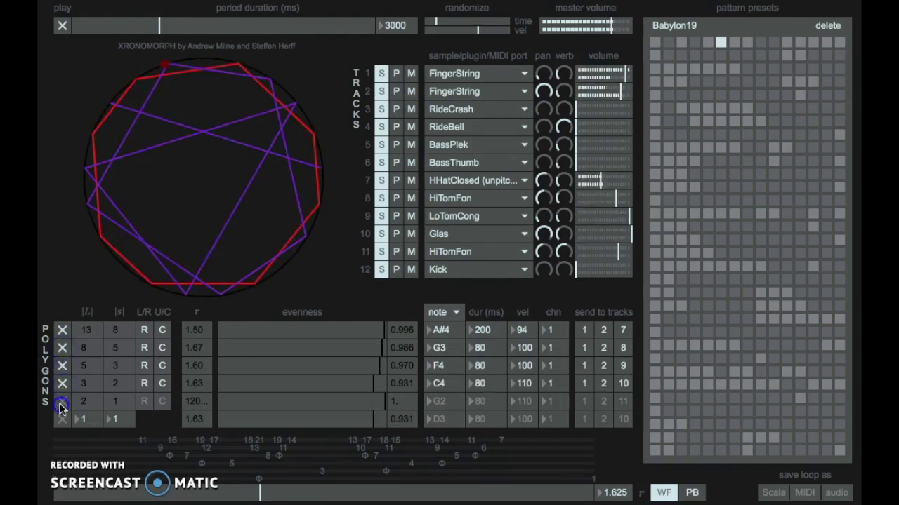
pyautogui.click(61, 404)
pyautogui.click(61, 419)
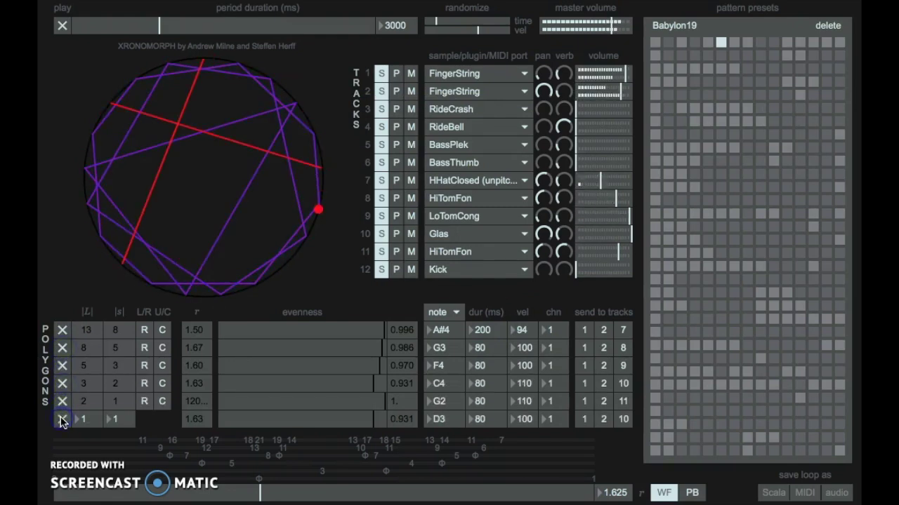
# Turn up the RideCrash, RideBell and BassPlek track volumes.
pyautogui.click(603, 349)
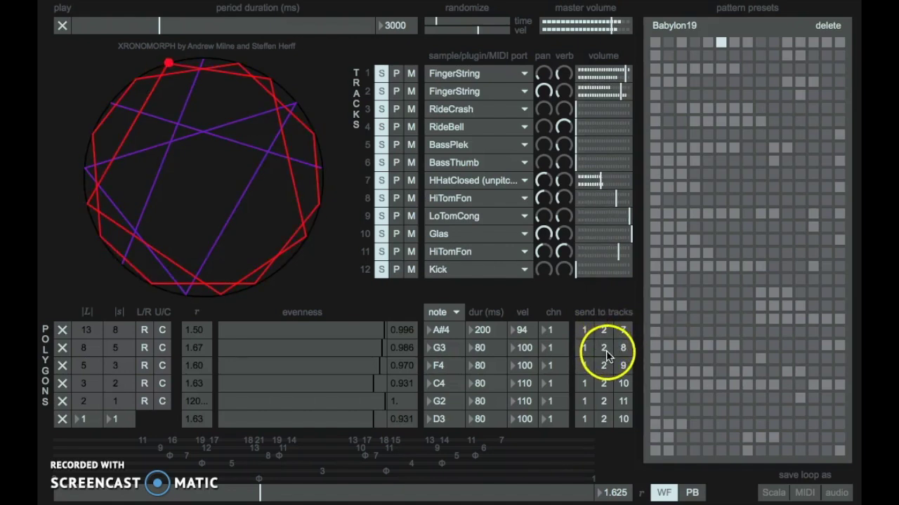
pyautogui.click(623, 350)
pyautogui.click(625, 331)
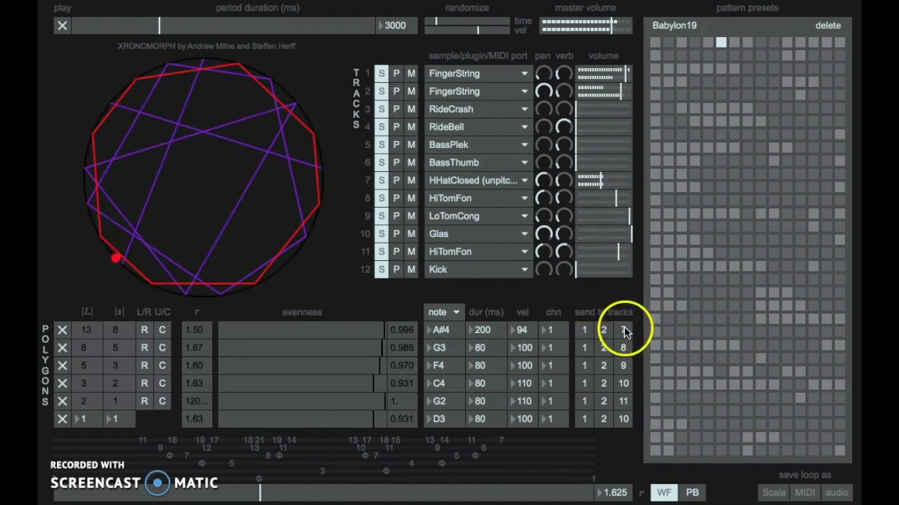
pyautogui.click(613, 110)
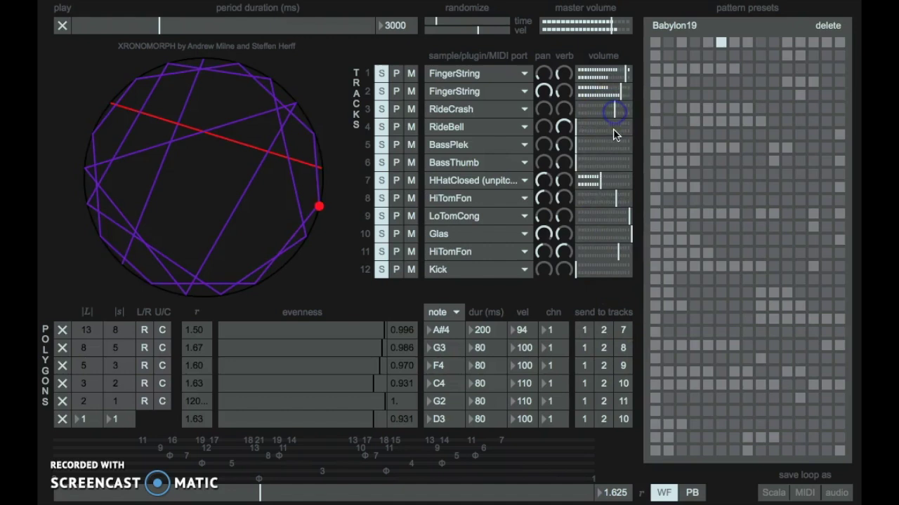
pyautogui.click(613, 130)
pyautogui.click(613, 148)
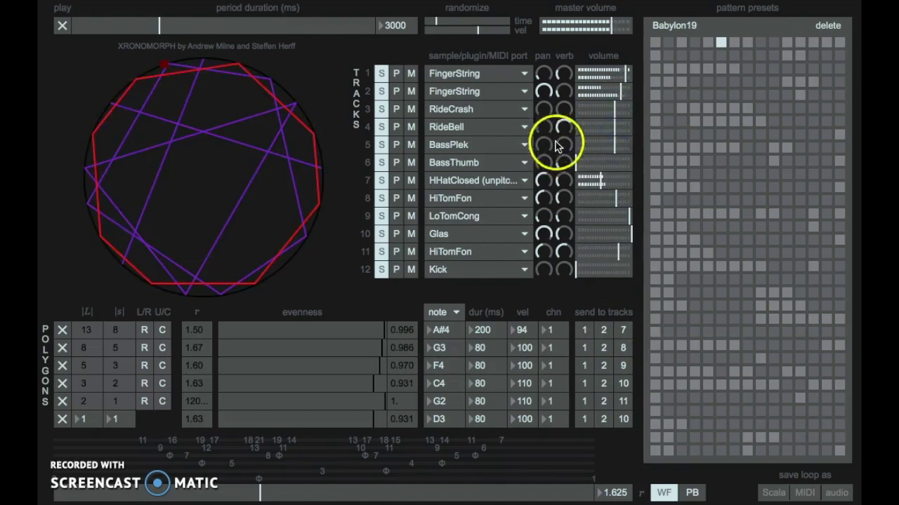
# Route F4 to track 4, C4 to track 5, G3 to track 3, and A#4's second send to track 9.
pyautogui.click(604, 369)
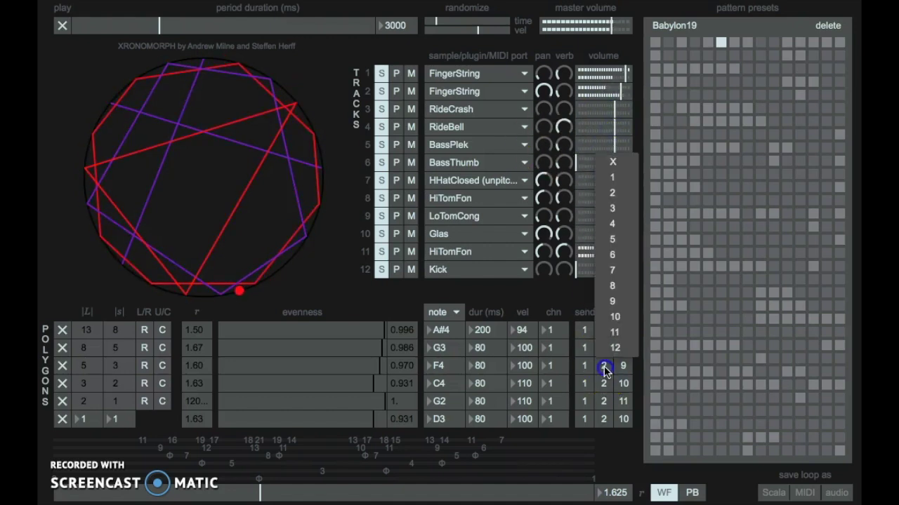
pyautogui.click(627, 230)
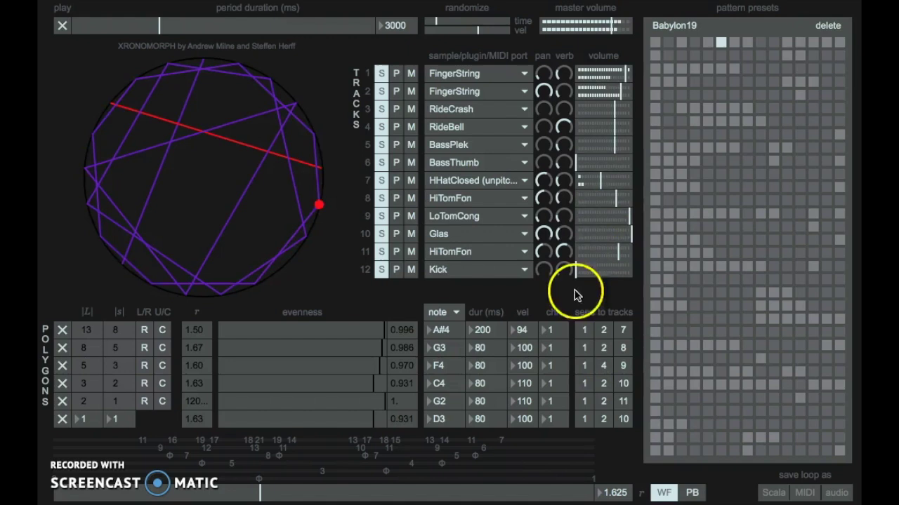
pyautogui.click(602, 385)
pyautogui.click(613, 257)
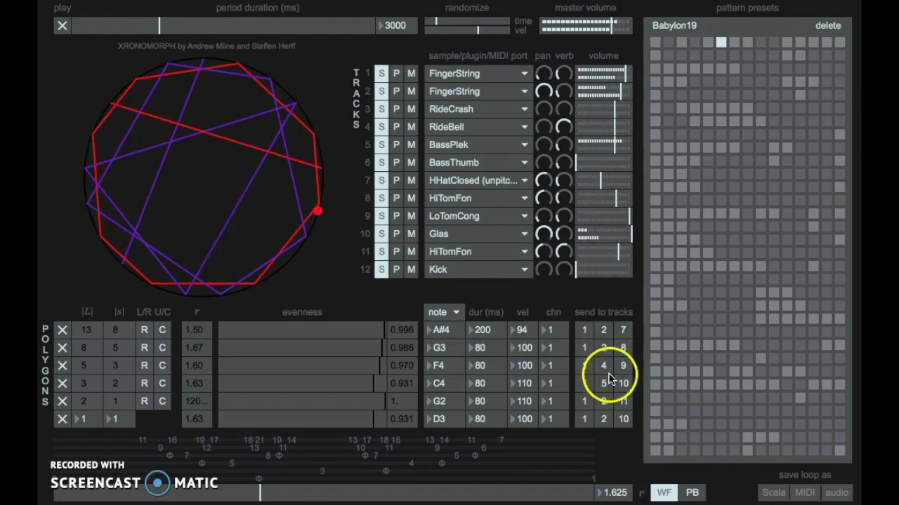
pyautogui.click(586, 350)
pyautogui.moveTo(596, 176); pyautogui.dragTo(598, 187)
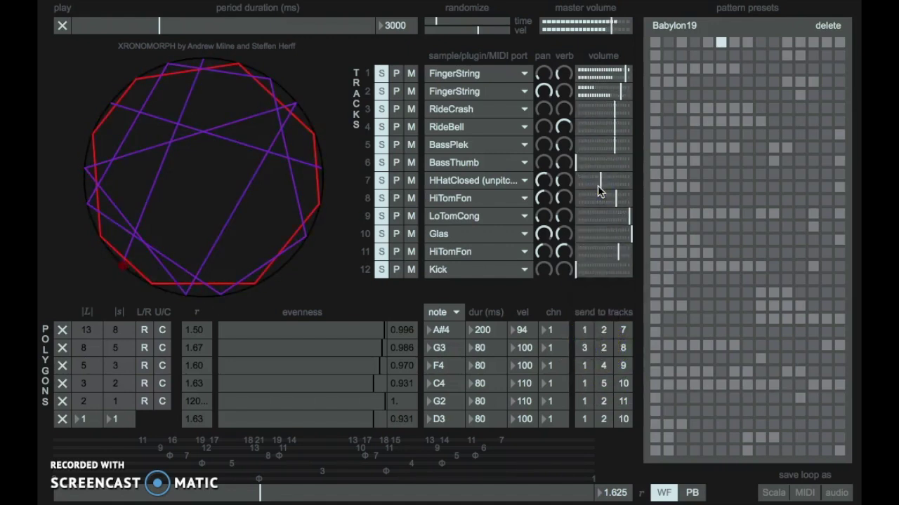
pyautogui.click(603, 329)
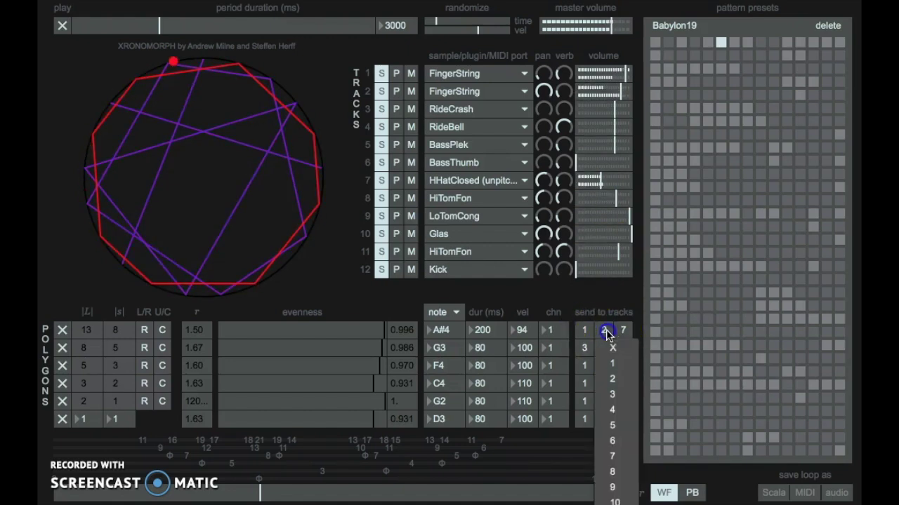
pyautogui.click(612, 488)
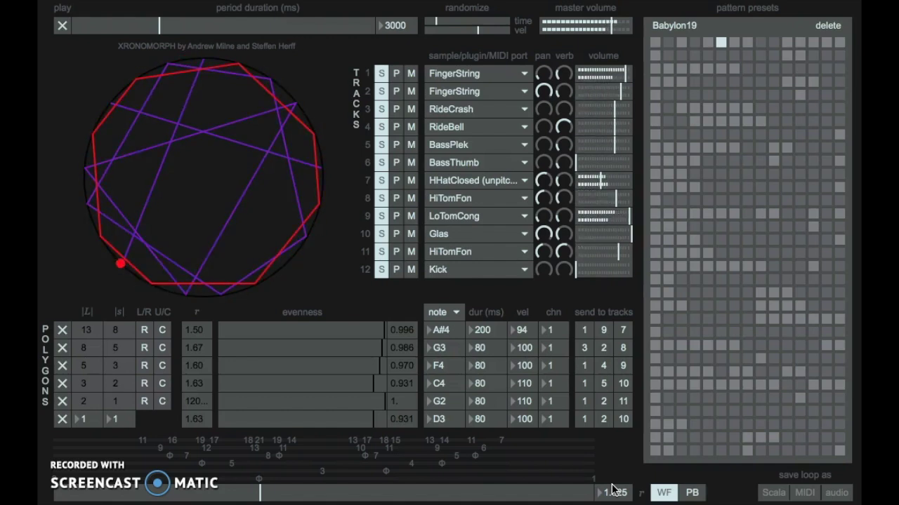
pyautogui.click(614, 489)
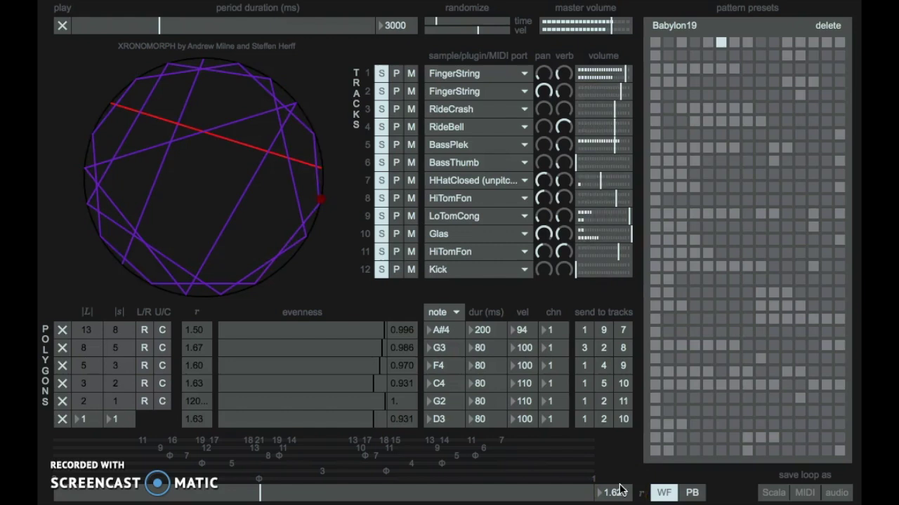
pyautogui.click(638, 481)
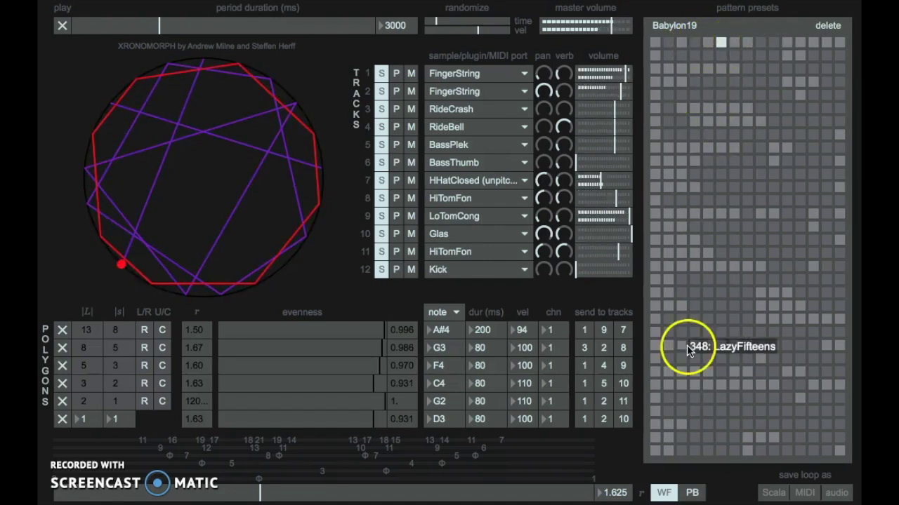
# Load WF18 at preset 377, then step through variations 378, 379 and 380.
pyautogui.click(666, 372)
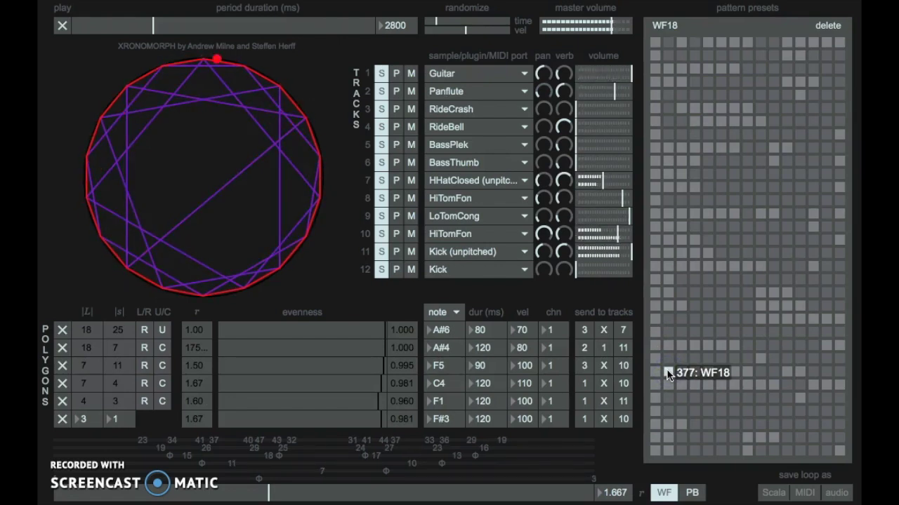
pyautogui.click(680, 372)
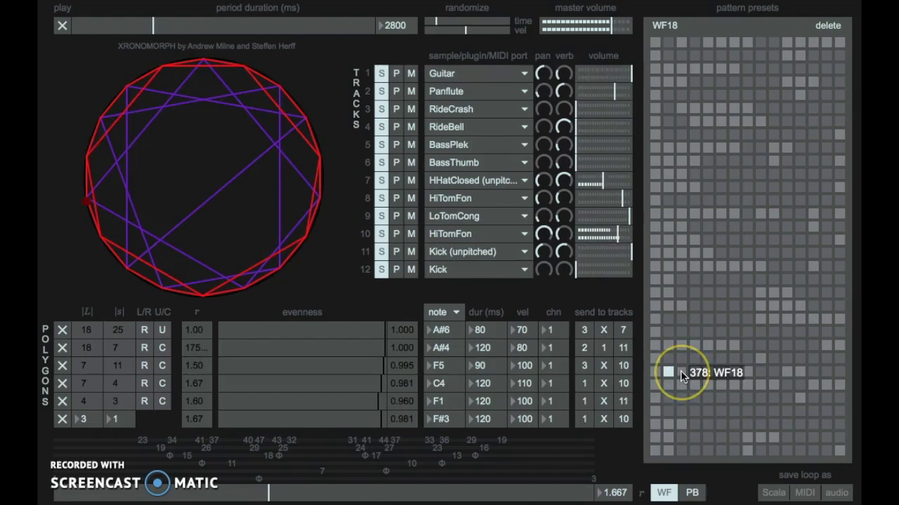
pyautogui.click(681, 372)
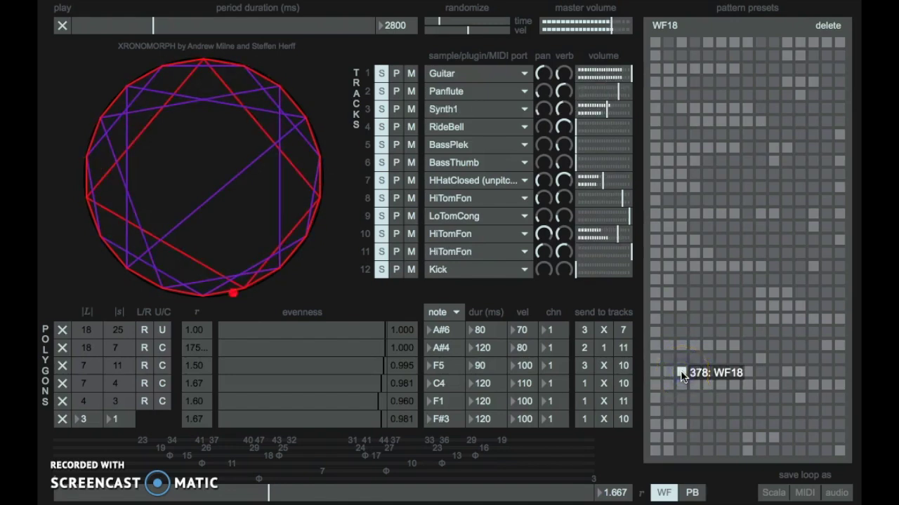
pyautogui.click(692, 374)
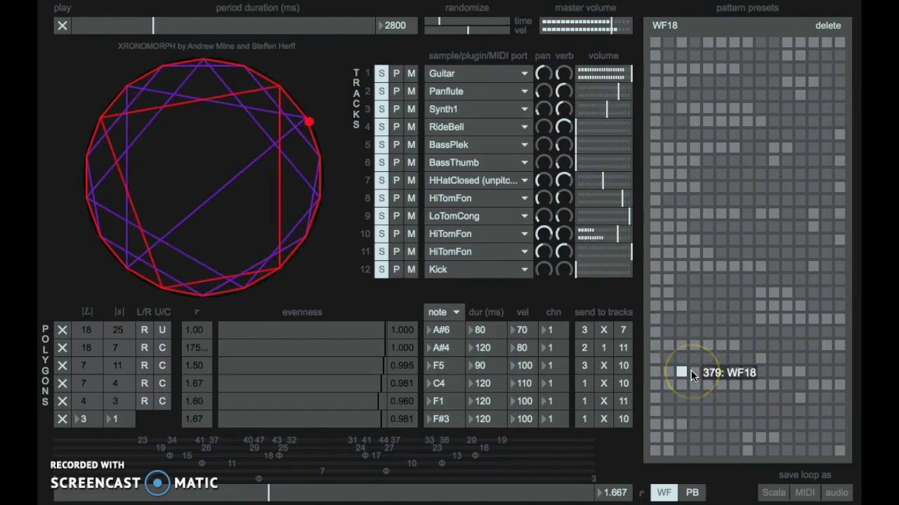
pyautogui.click(695, 372)
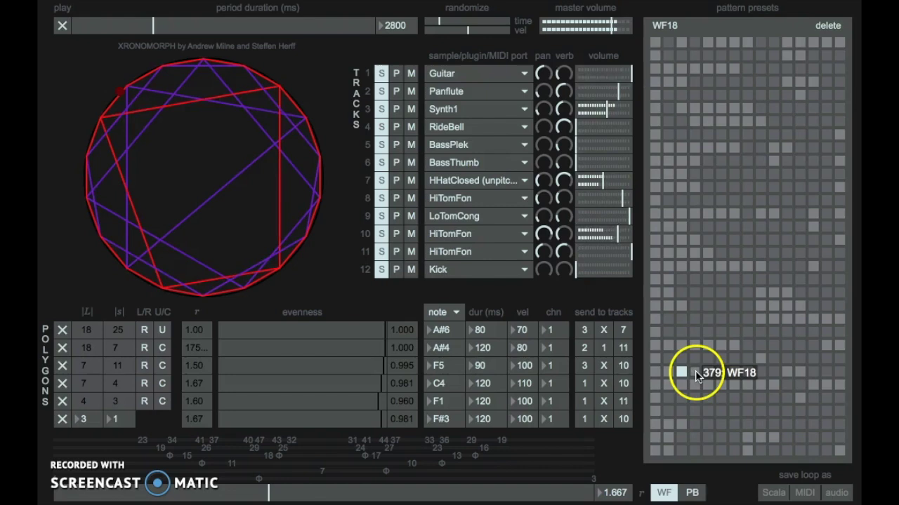
pyautogui.click(707, 372)
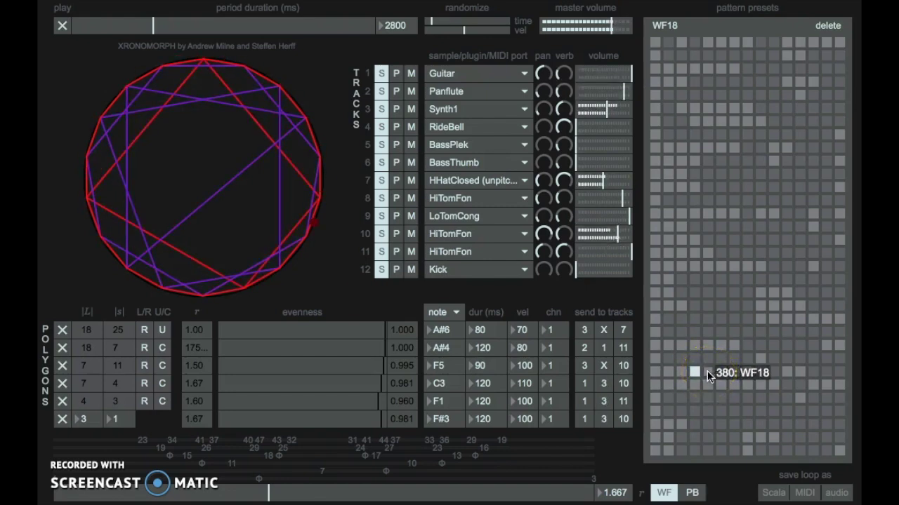
pyautogui.click(707, 371)
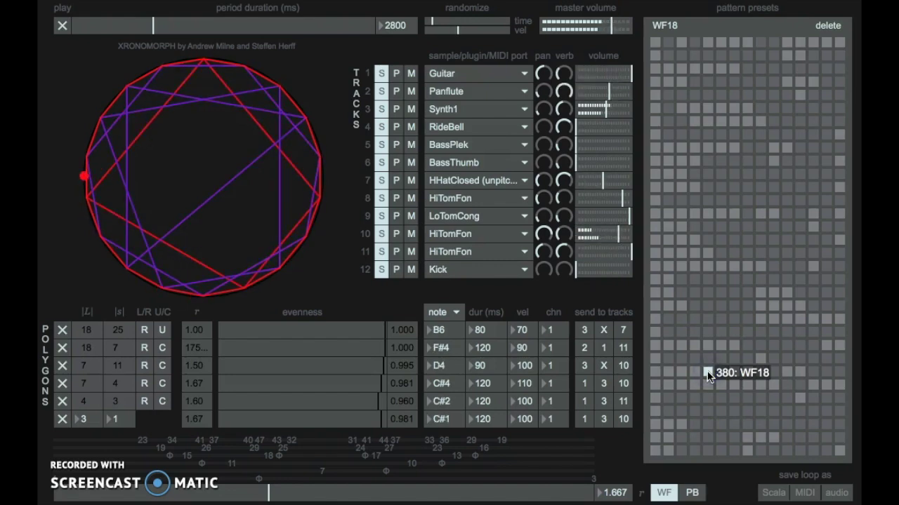
pyautogui.click(729, 373)
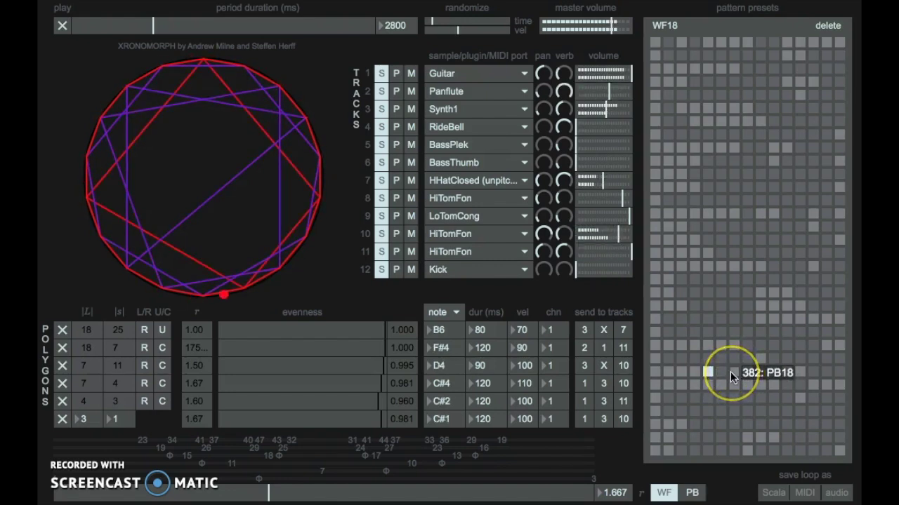
# Load PB18 at preset 382, try variation 383, and return to 382.
pyautogui.click(730, 372)
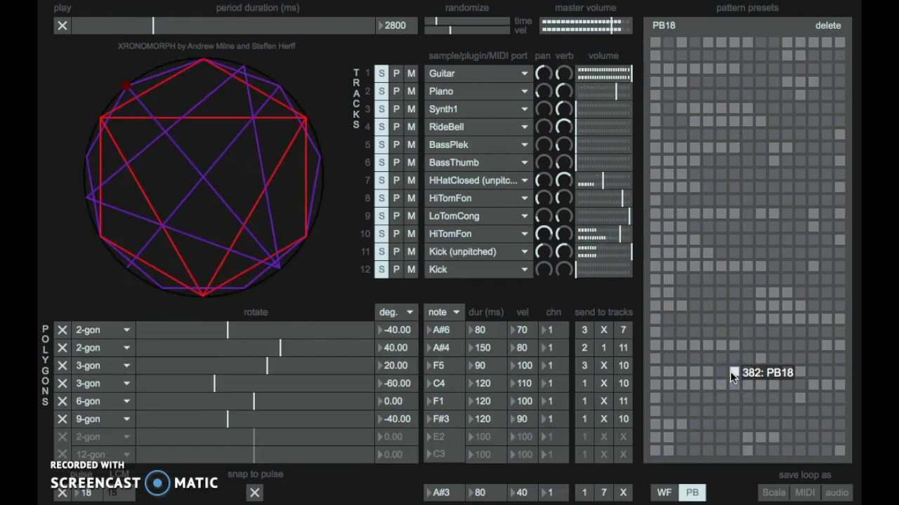
pyautogui.moveTo(730, 372); pyautogui.dragTo(747, 371)
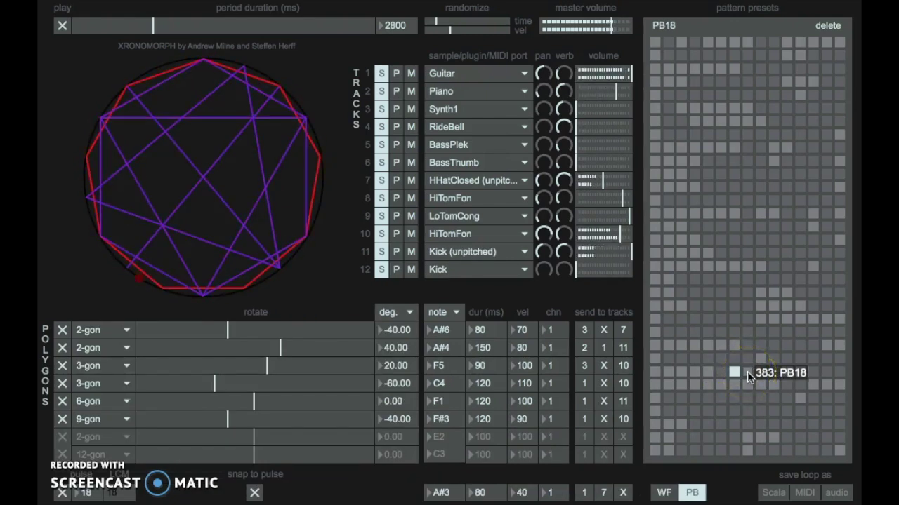
pyautogui.click(747, 371)
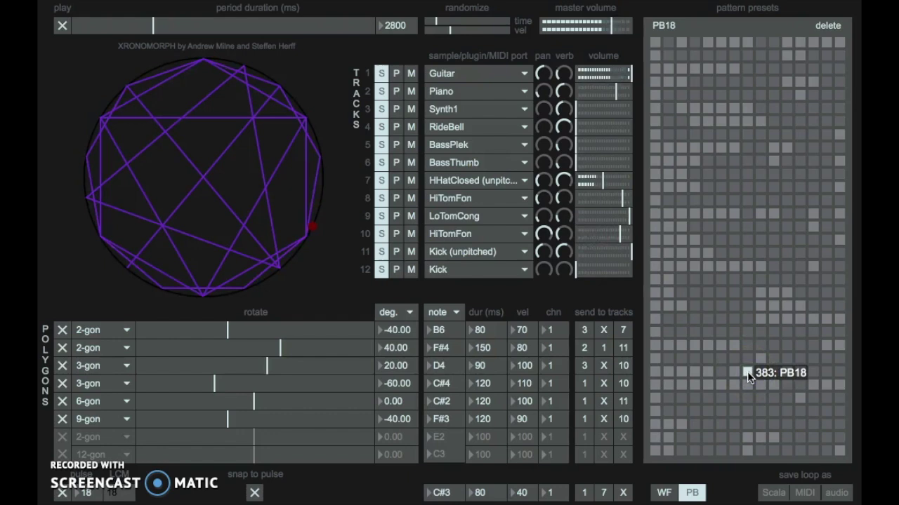
pyautogui.moveTo(747, 371); pyautogui.dragTo(738, 377)
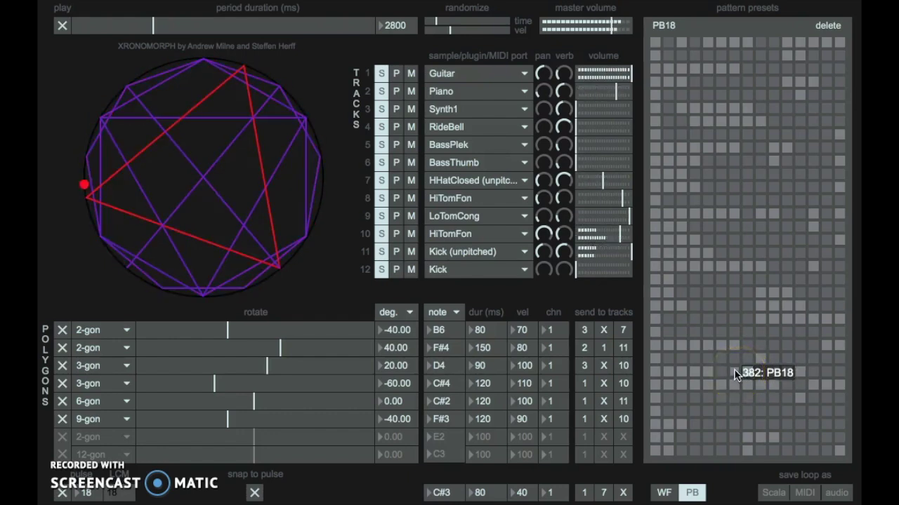
pyautogui.click(735, 374)
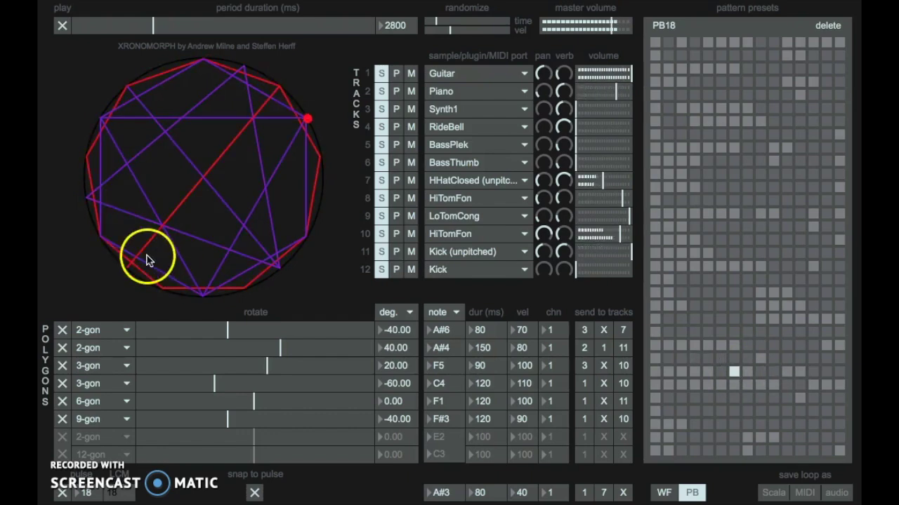
pyautogui.click(61, 26)
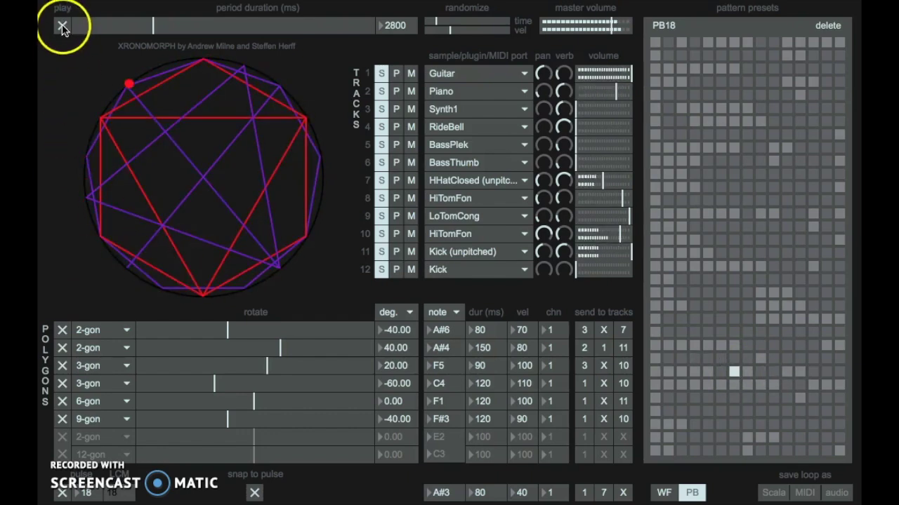
# Stop the PB18 loop and choose Scala under save loop as.
pyautogui.click(62, 27)
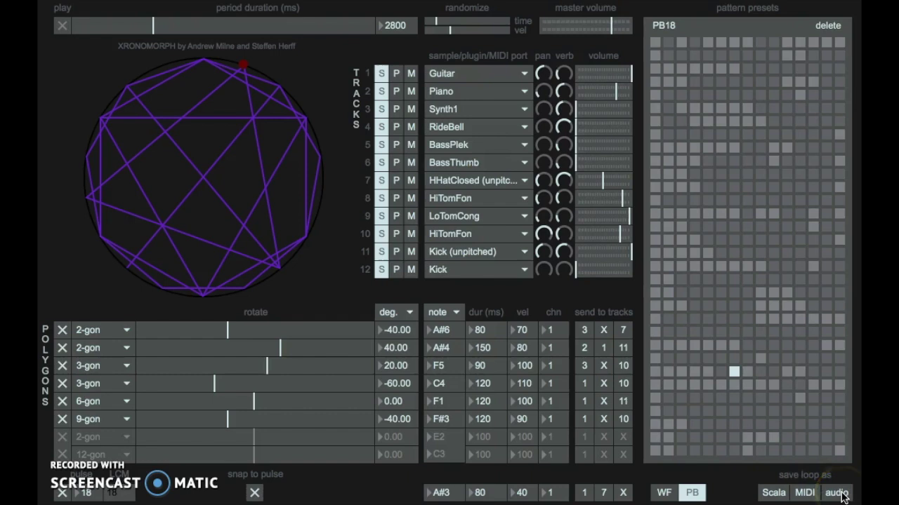
pyautogui.click(805, 492)
pyautogui.click(774, 493)
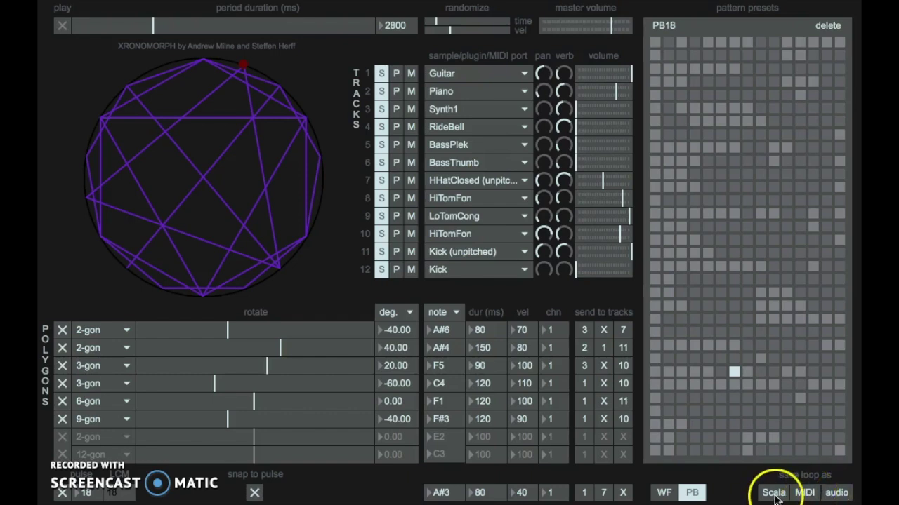